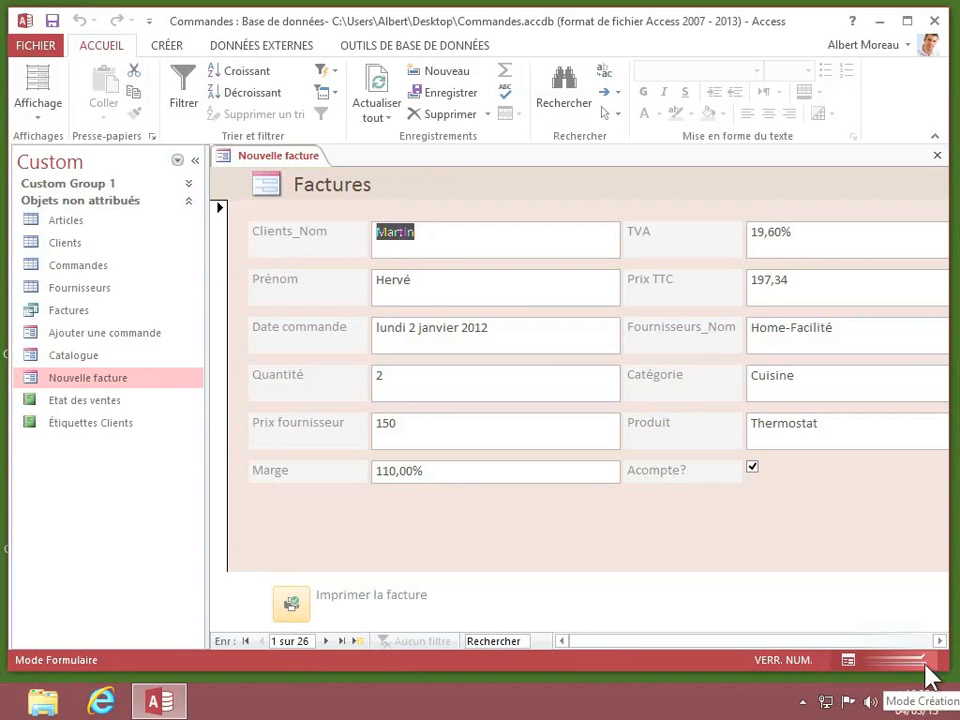
- Switch the Nouvelle facture form to Mode Page and display all properties of the Formulaire object from the beginning of the list
click(890, 678)
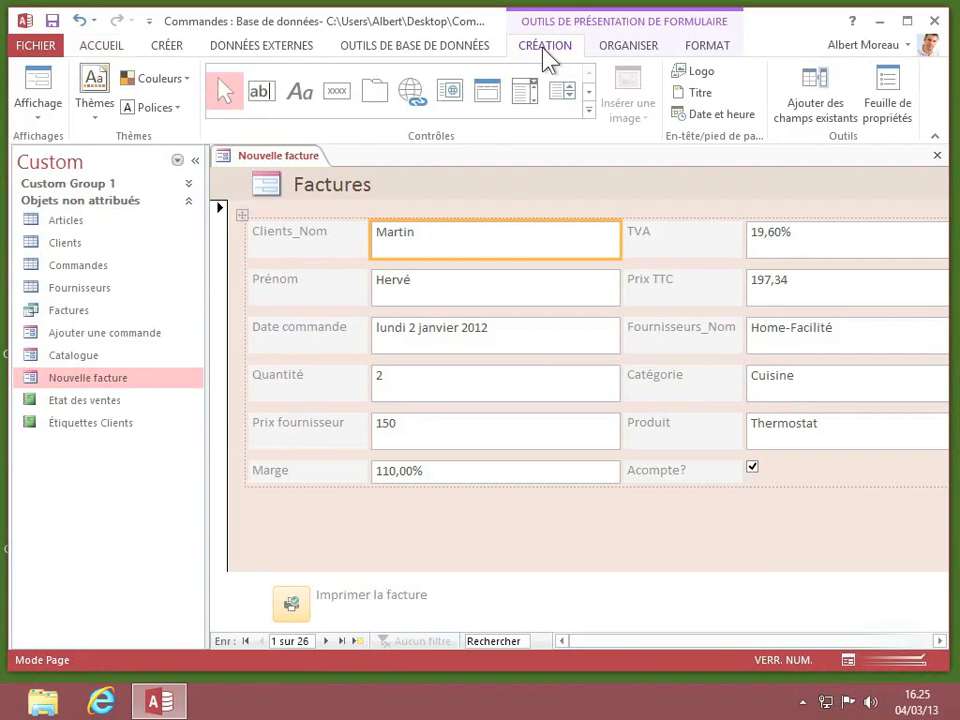
click(887, 108)
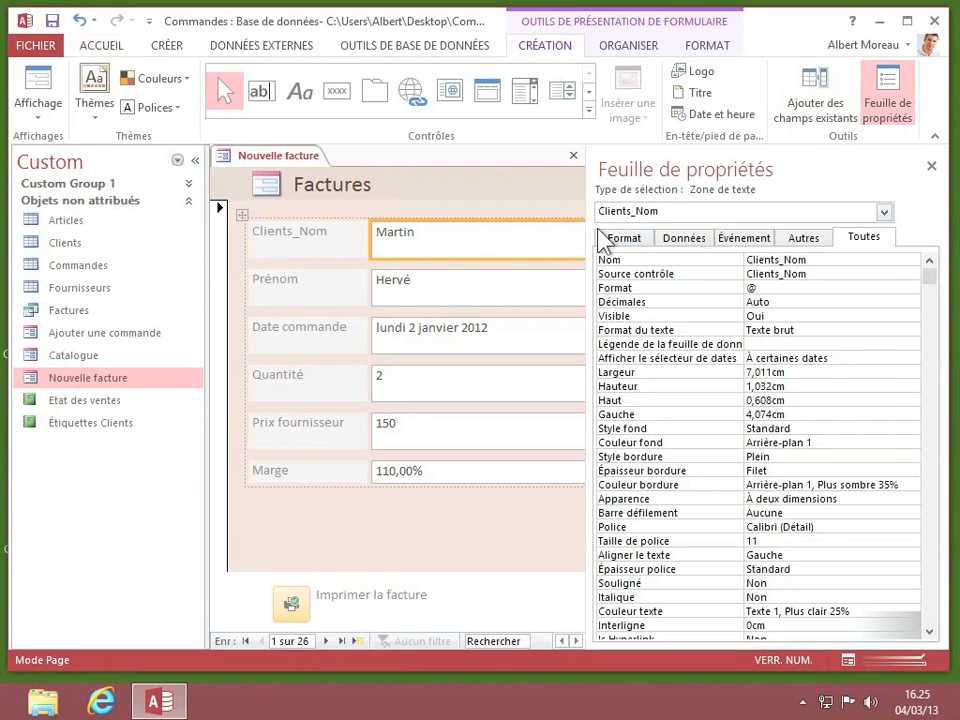
click(884, 214)
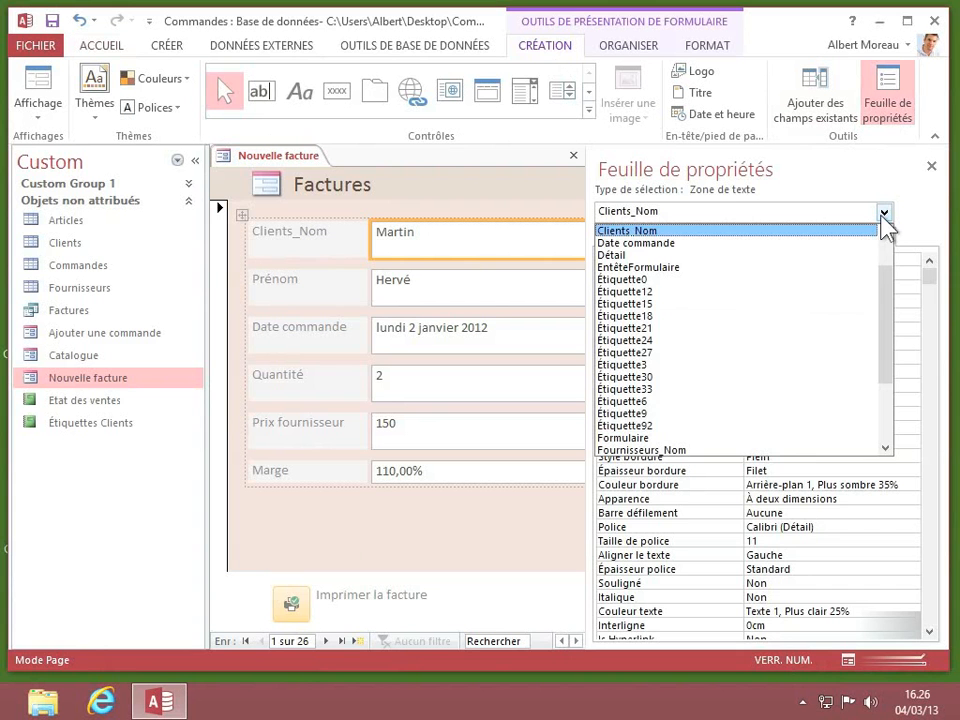
click(622, 438)
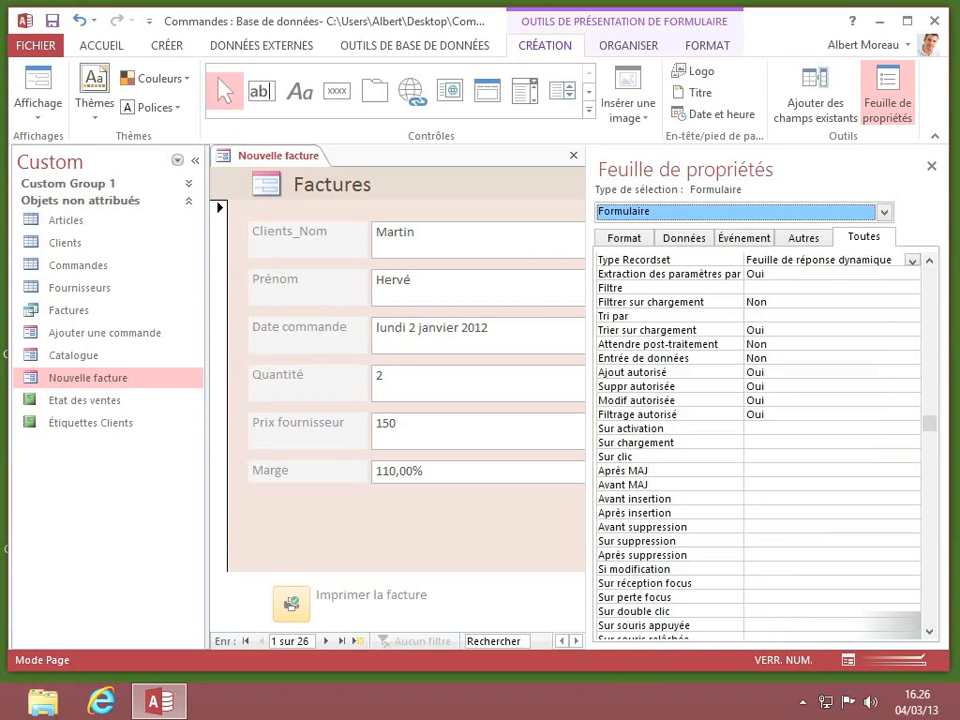
click(861, 240)
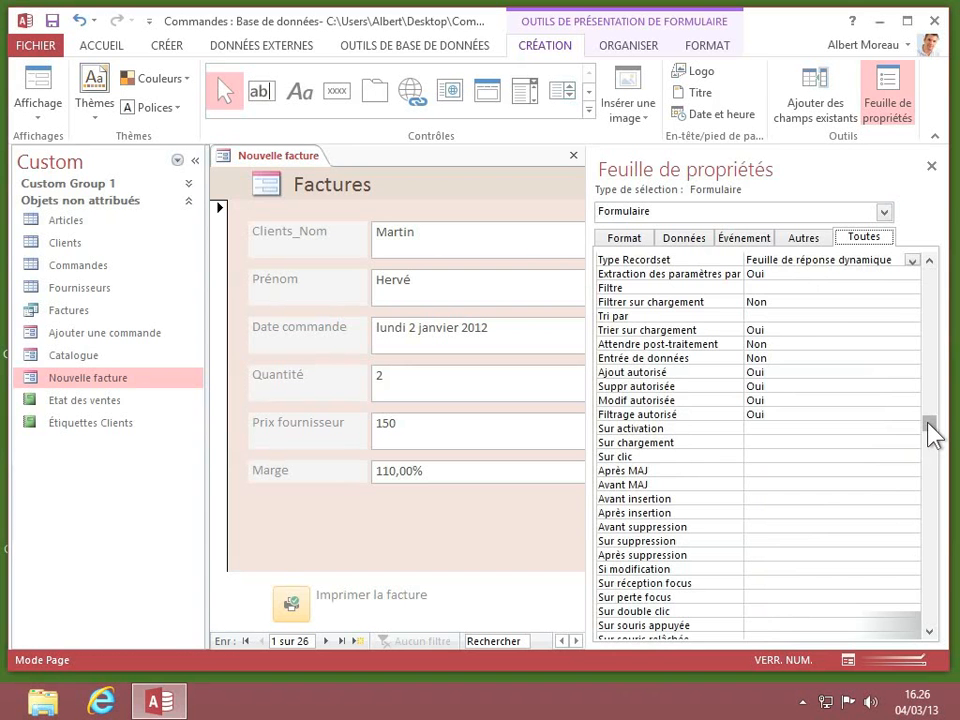
drag(930, 433, 935, 285)
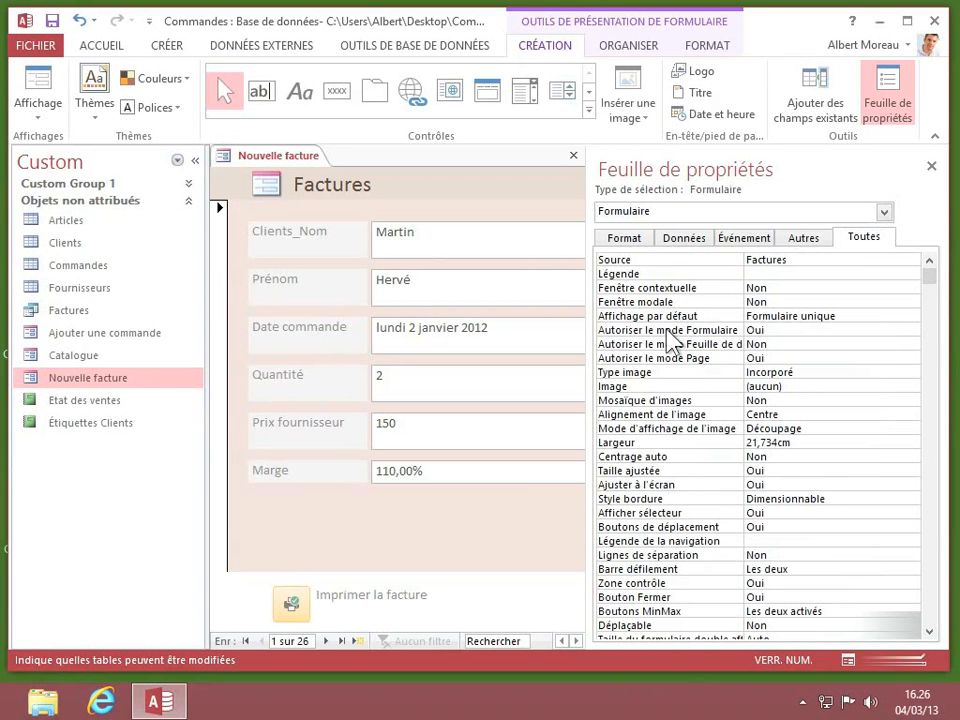
- Try to set the form's Autoriser le mode Feuille de données property to Oui while in Mode Page
click(785, 344)
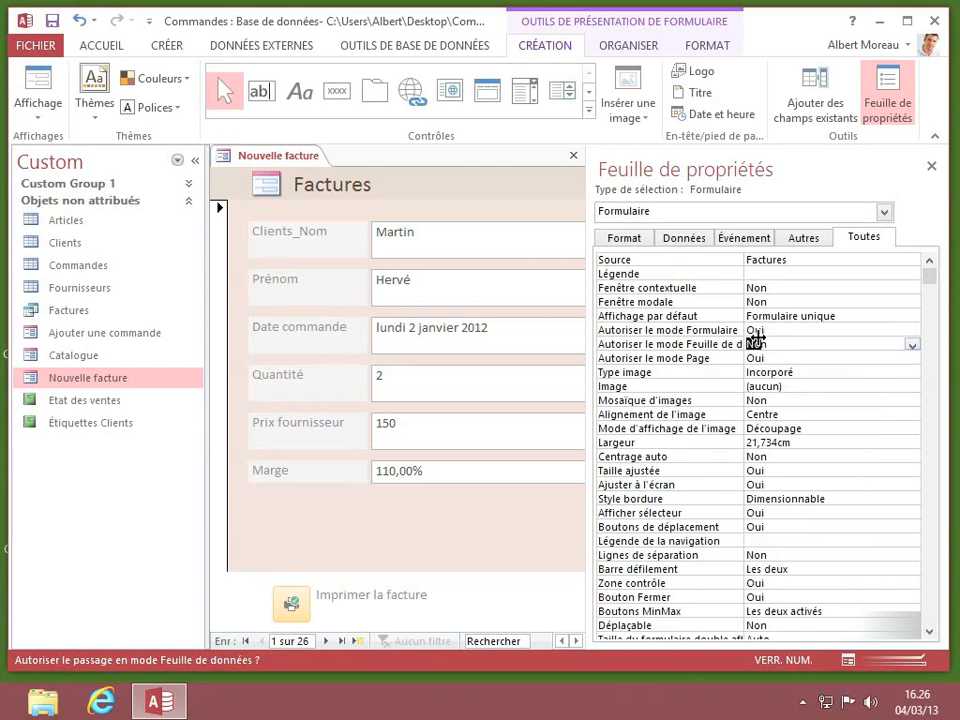
drag(740, 334, 786, 336)
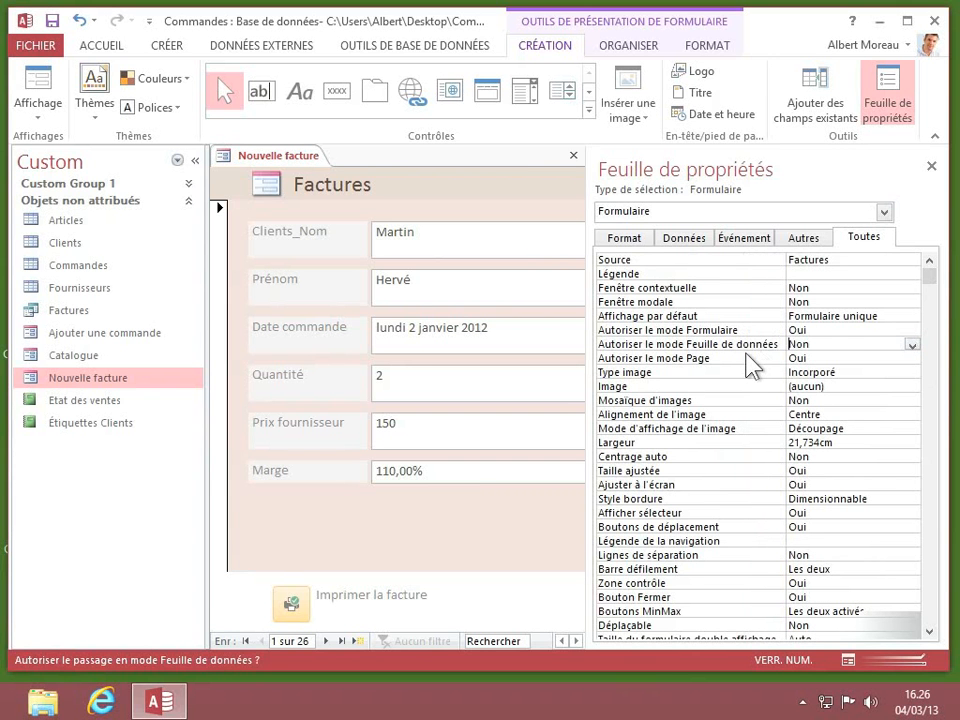
click(912, 345)
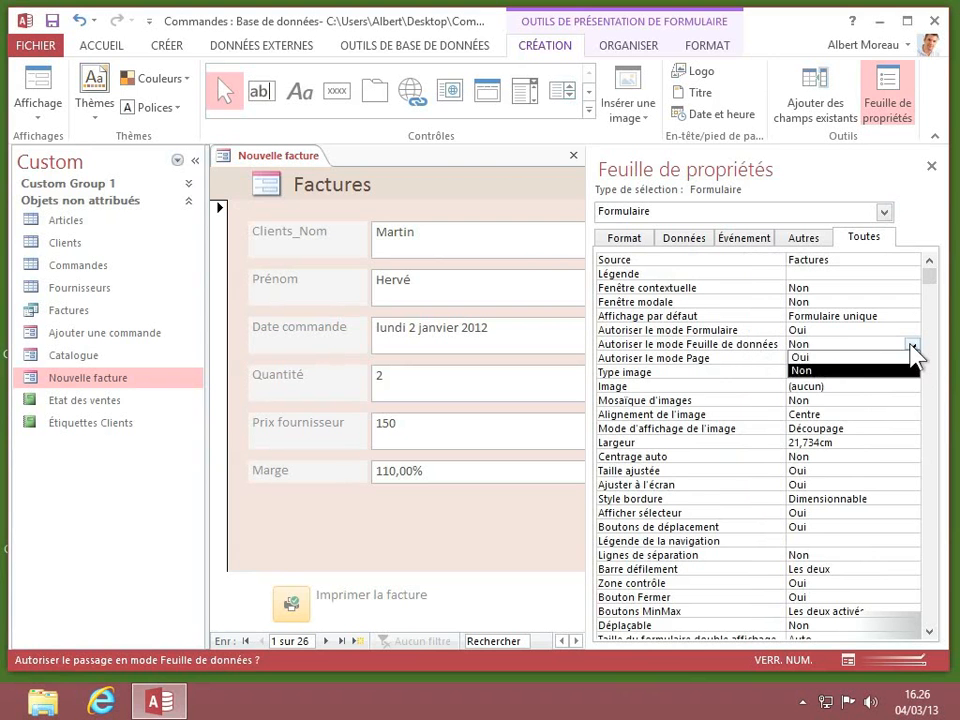
click(881, 357)
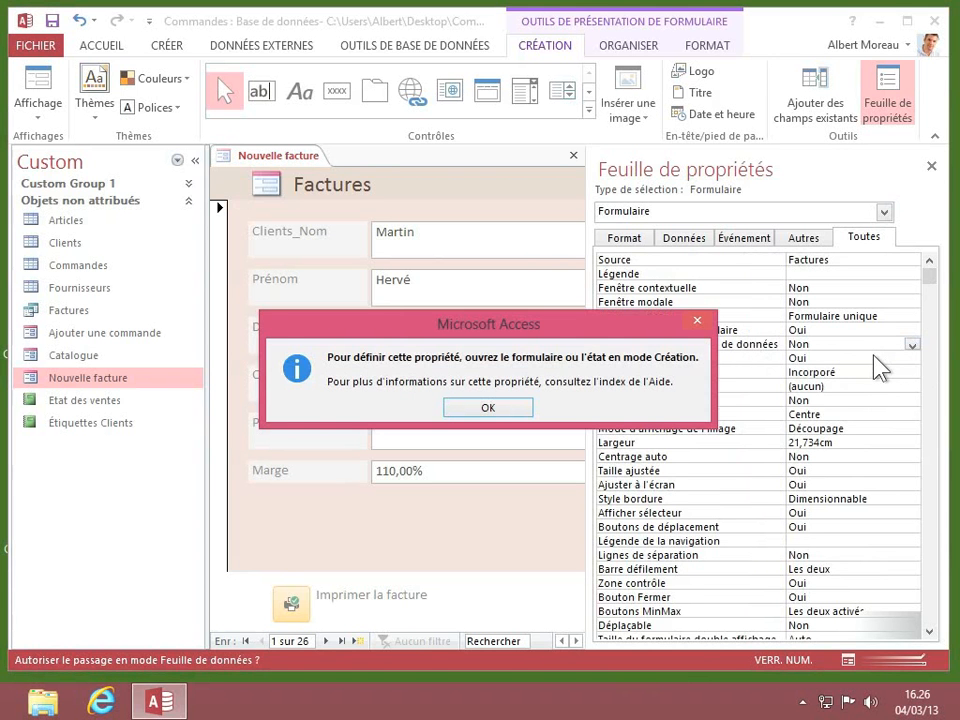
click(506, 407)
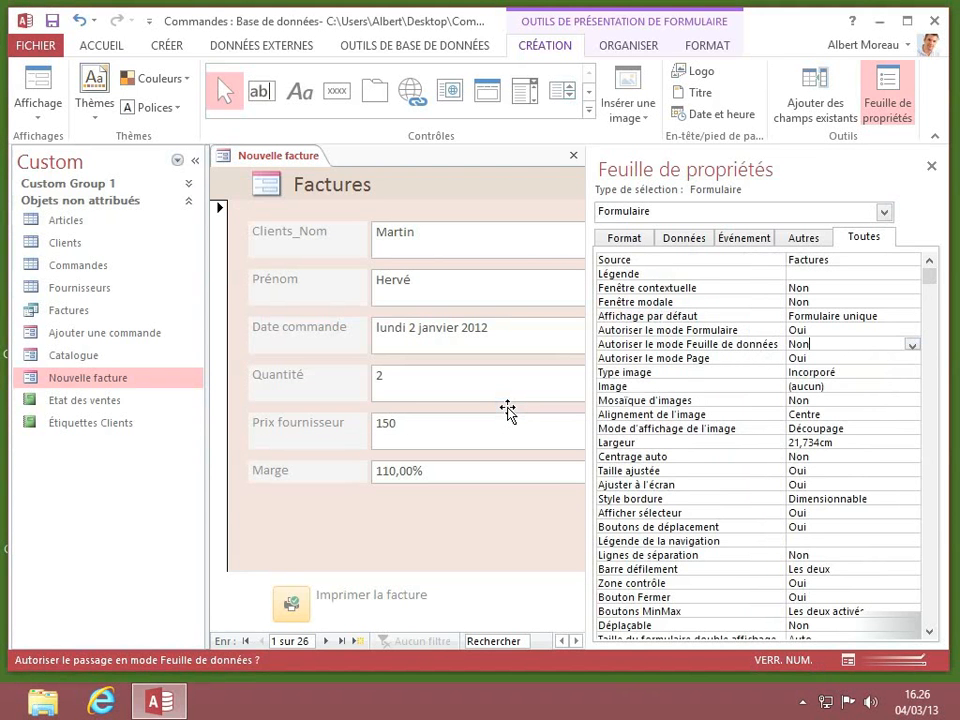
- In Mode Création, set the form's Autoriser le mode Feuille de données to Oui and show the form as a datasheet
click(924, 660)
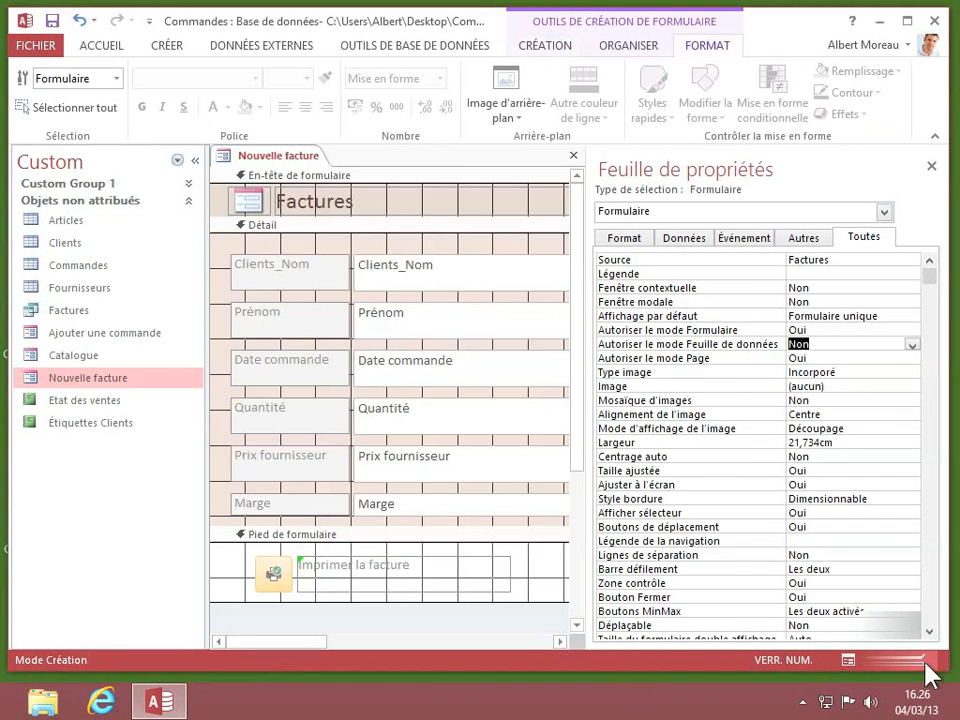
click(912, 345)
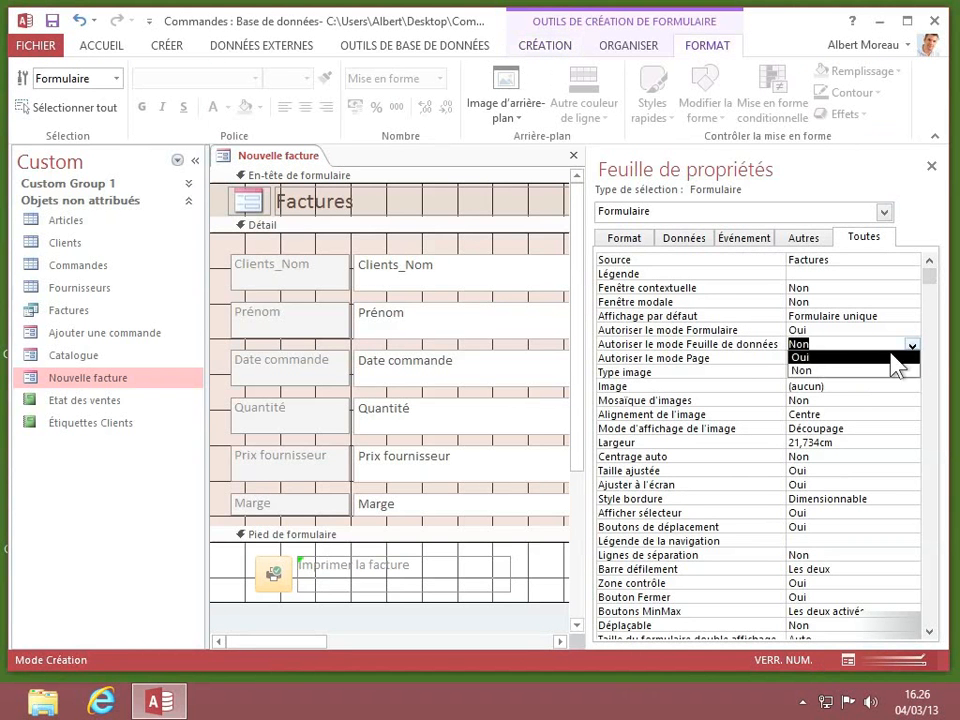
click(898, 358)
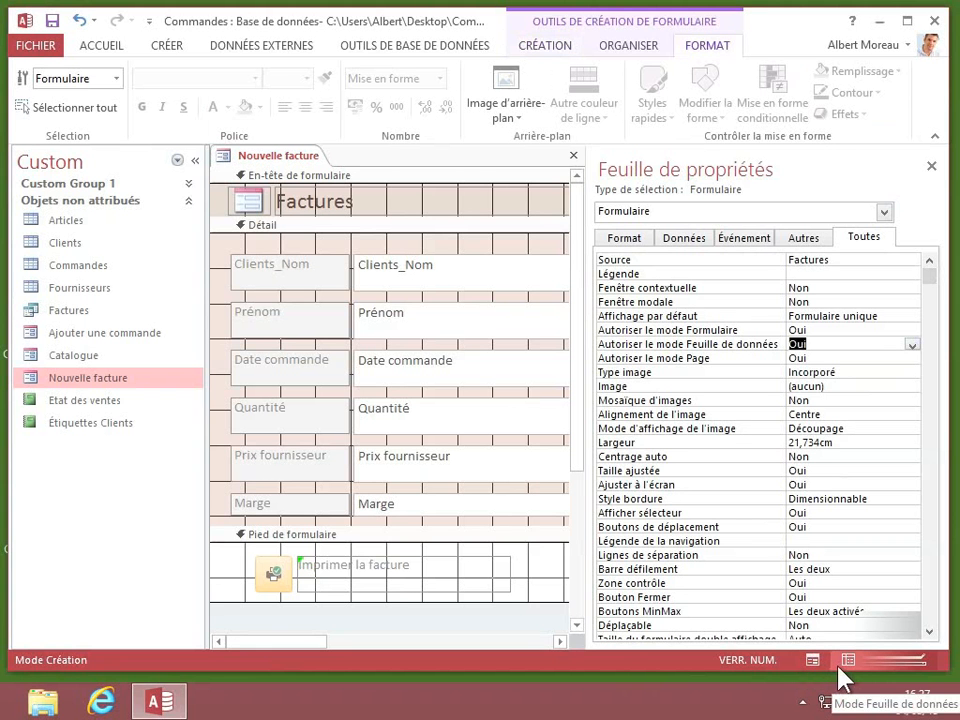
click(842, 662)
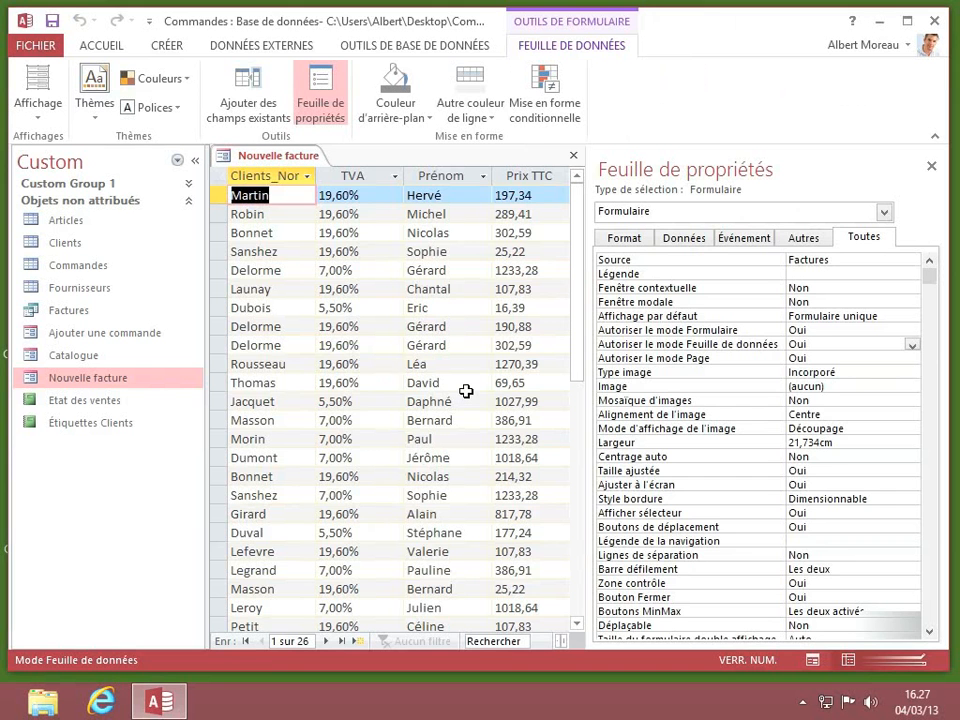
- Return the form to Mode Page and set the Formulaire's Afficher sélecteur property to Non
click(918, 662)
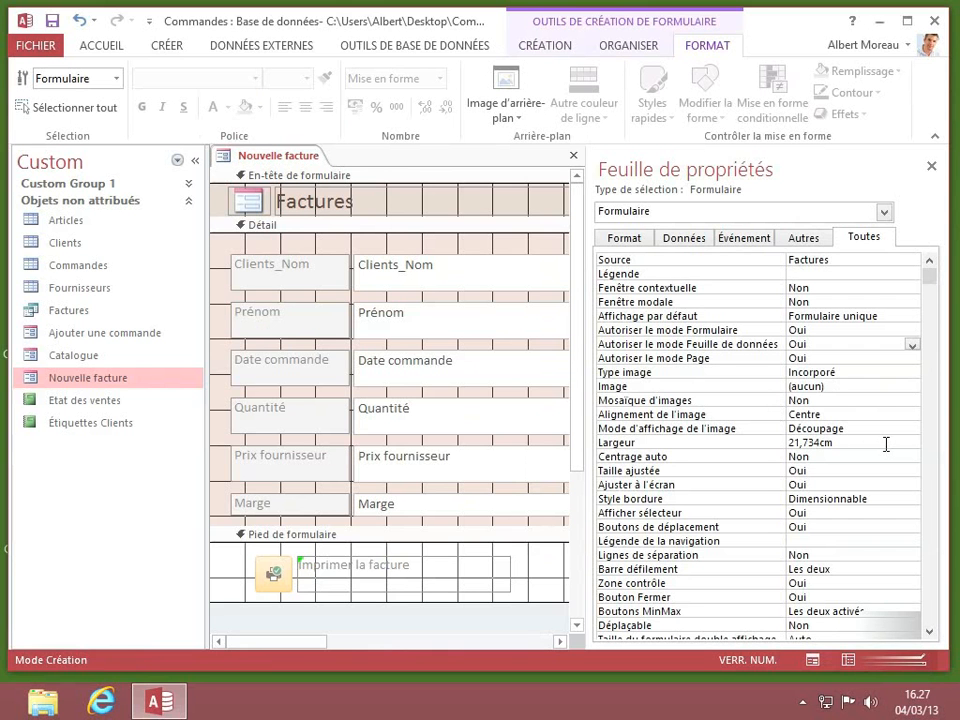
click(880, 668)
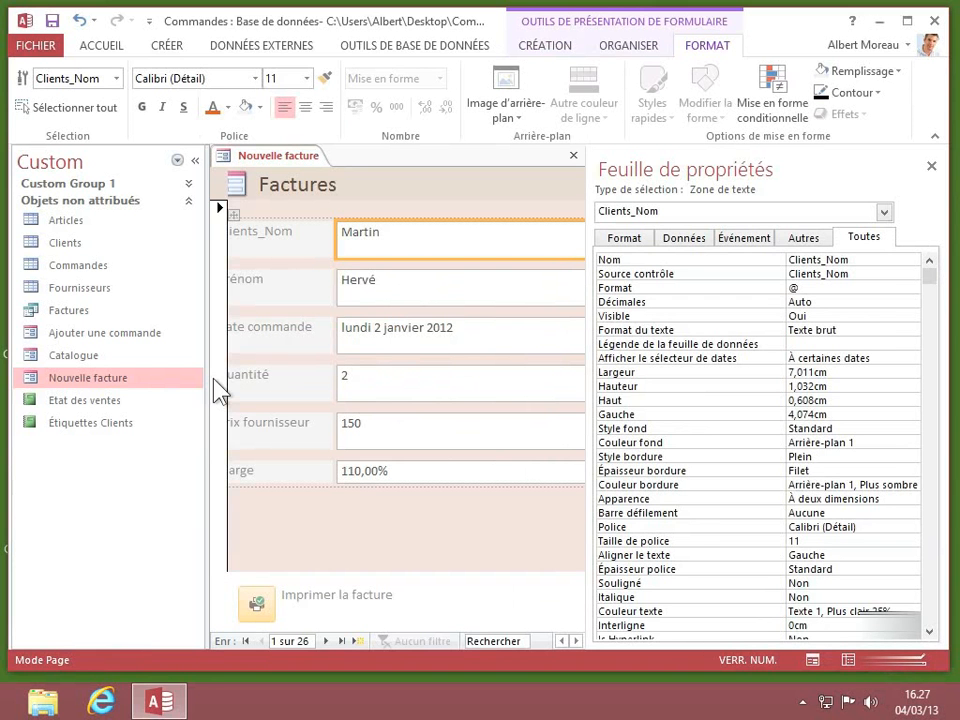
click(884, 212)
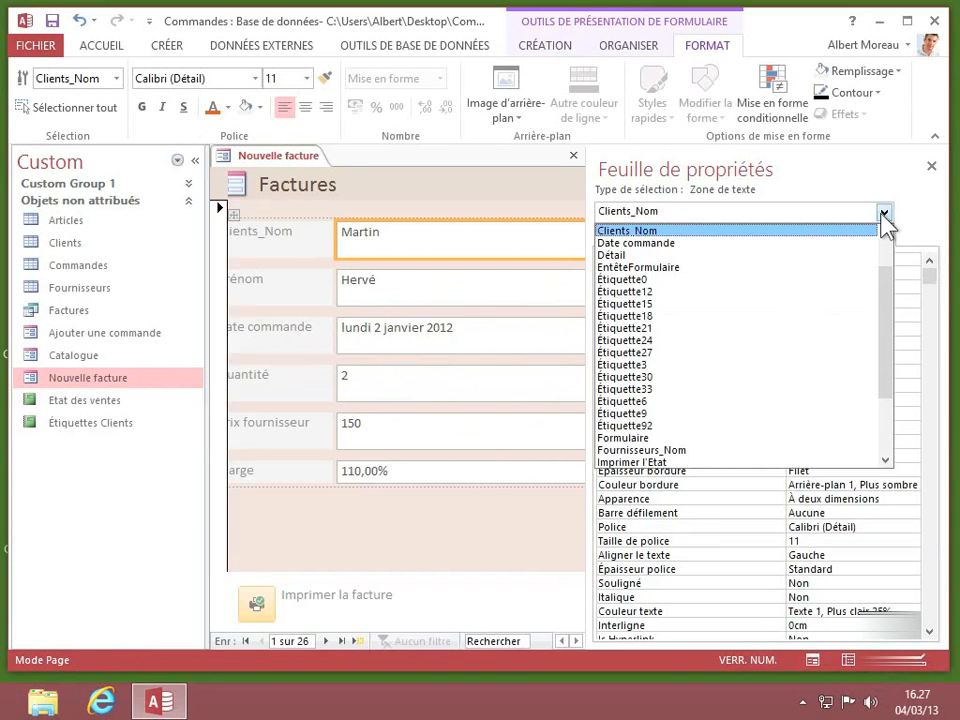
click(622, 438)
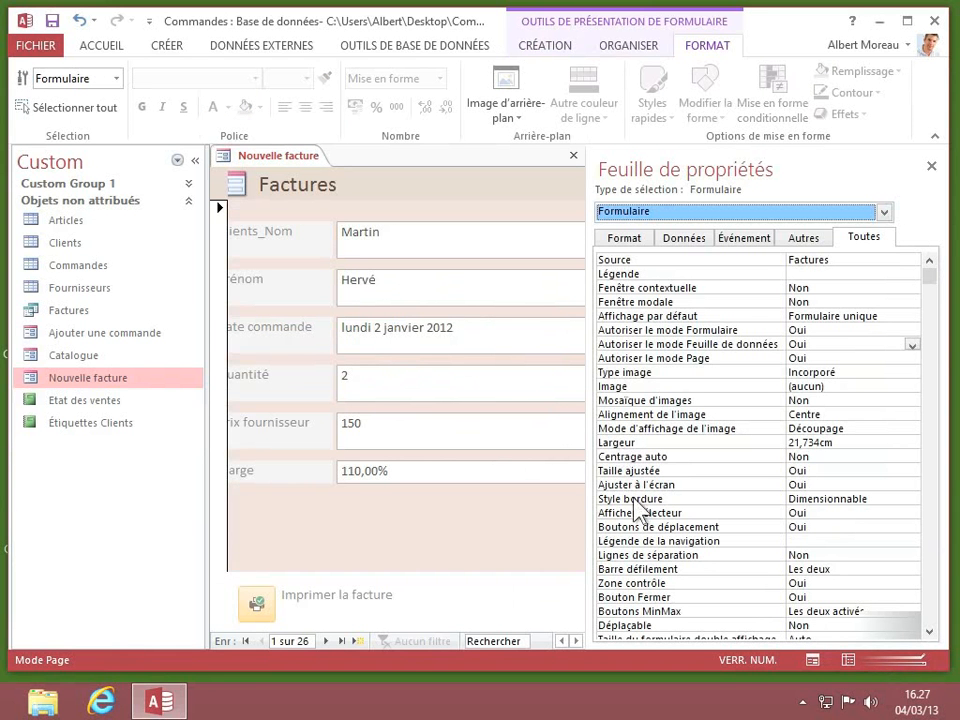
click(846, 514)
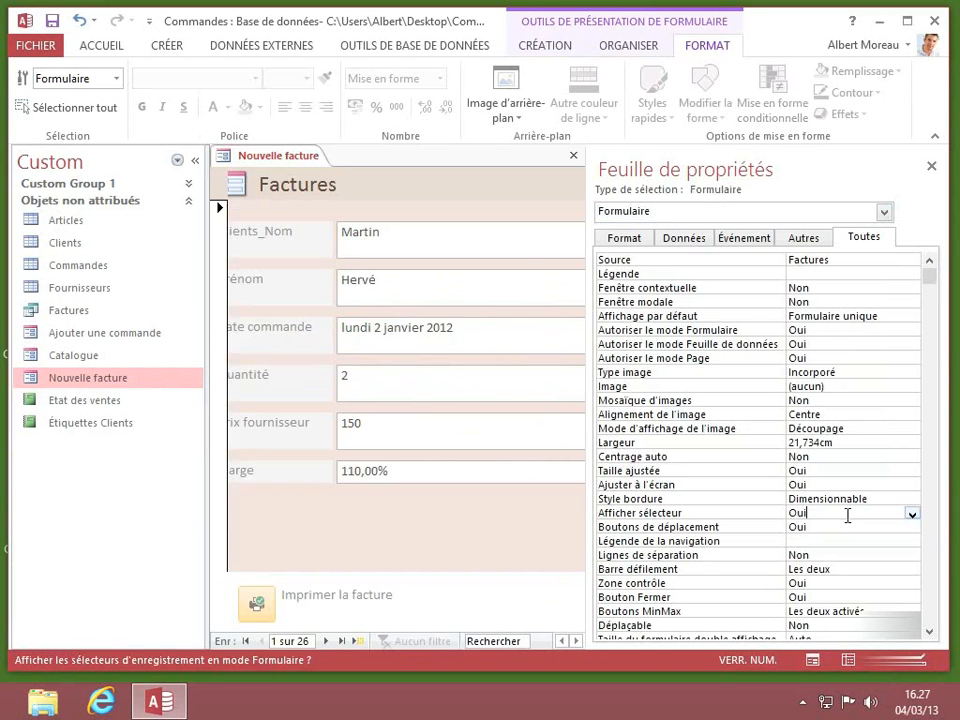
click(912, 514)
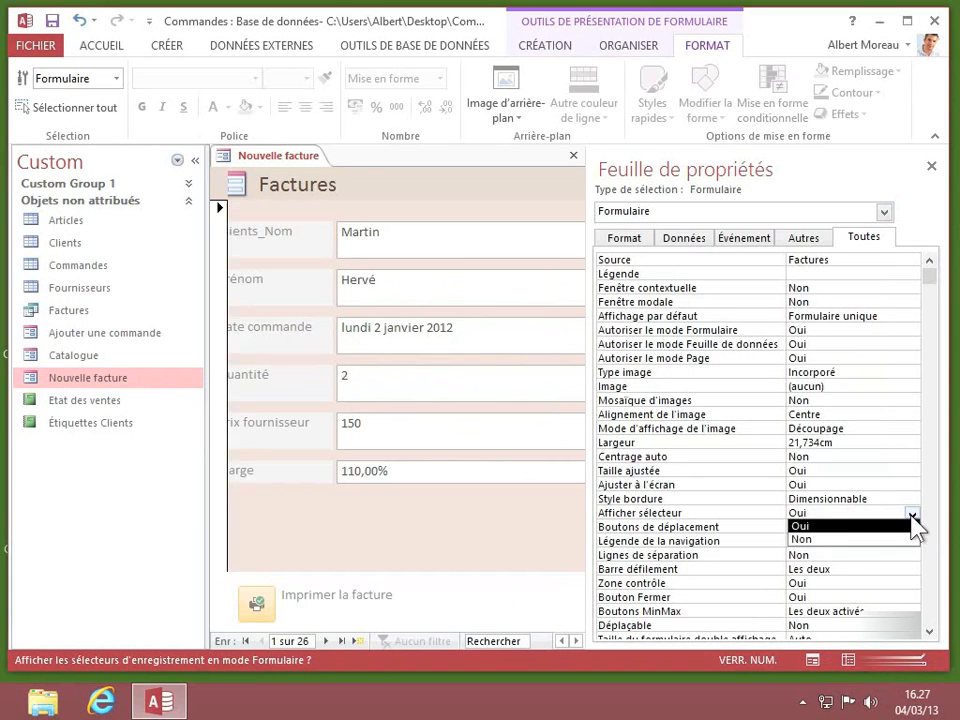
click(840, 538)
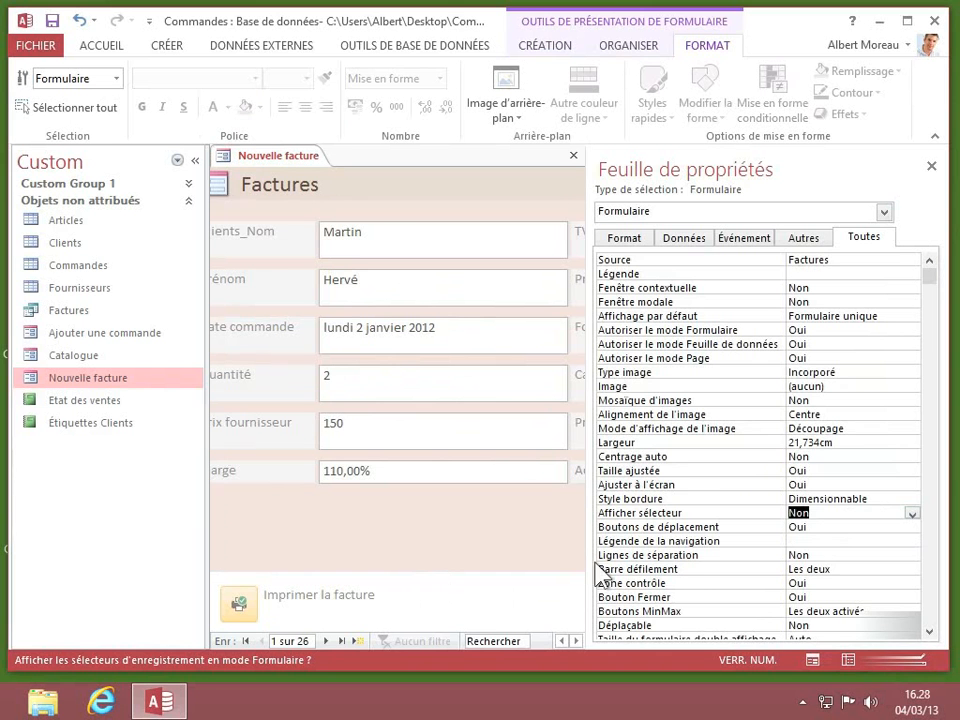
- Set the form's Lignes de séparation property to Oui
click(834, 555)
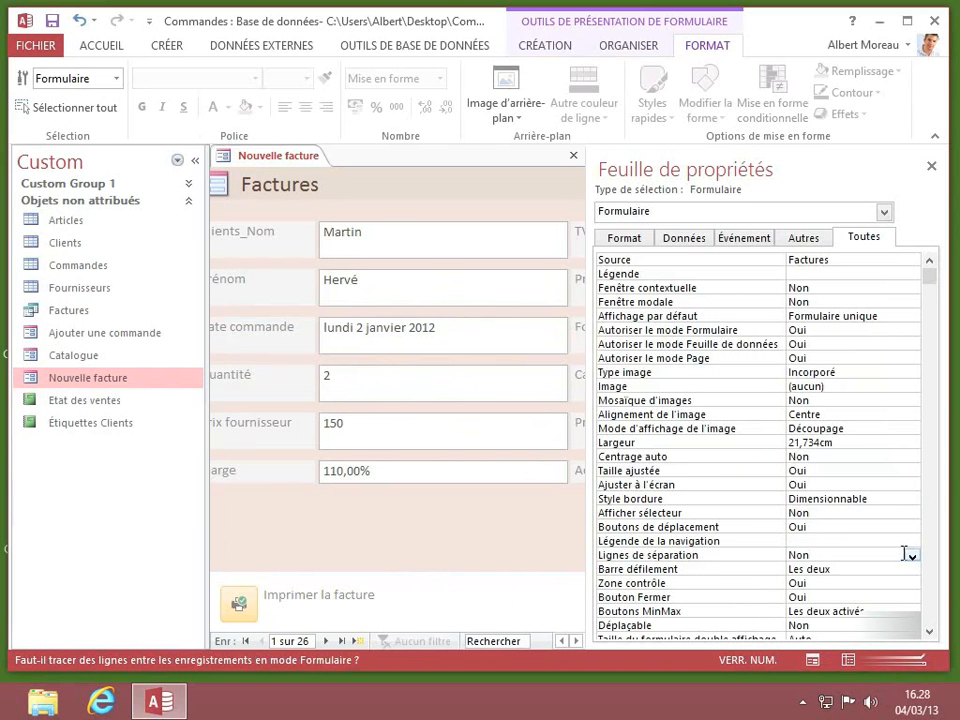
click(911, 555)
click(893, 568)
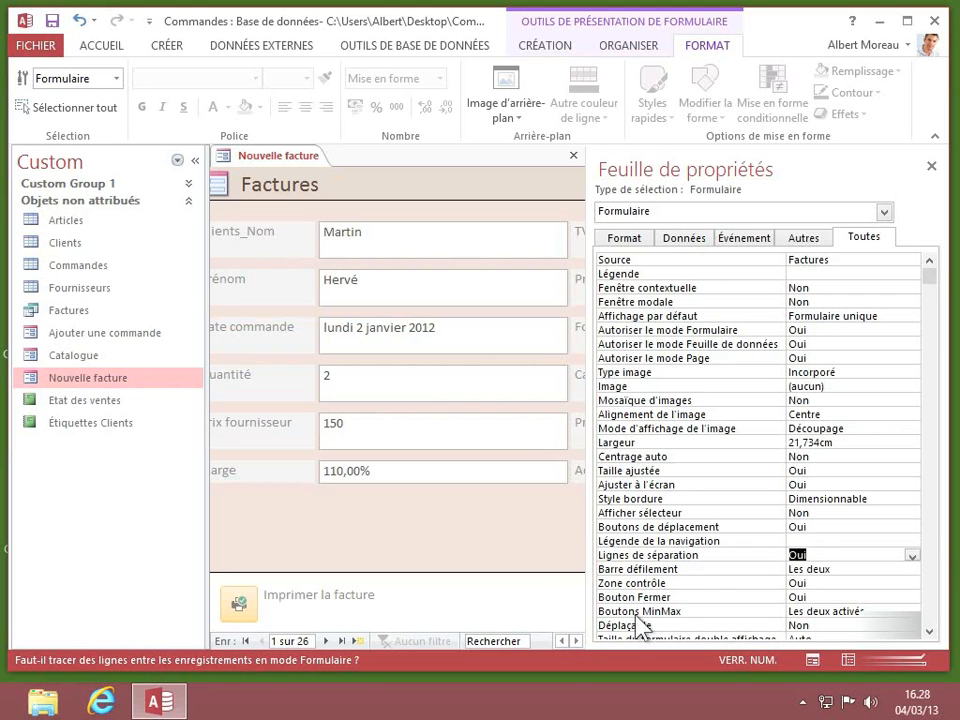
- Set the form's Barre défilement property to Aucune
click(692, 570)
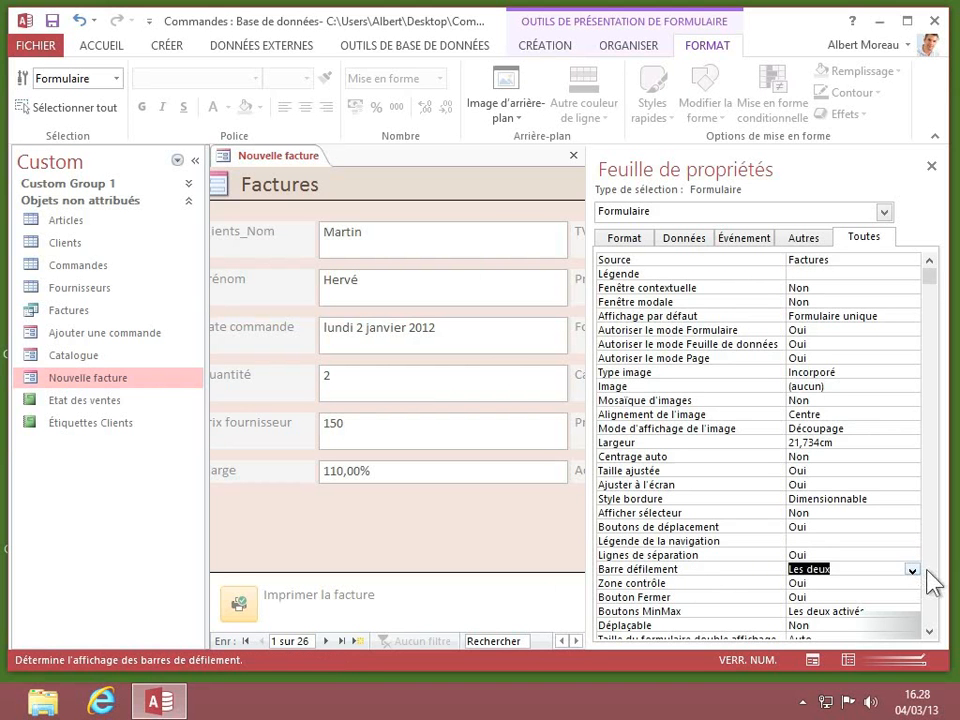
click(912, 570)
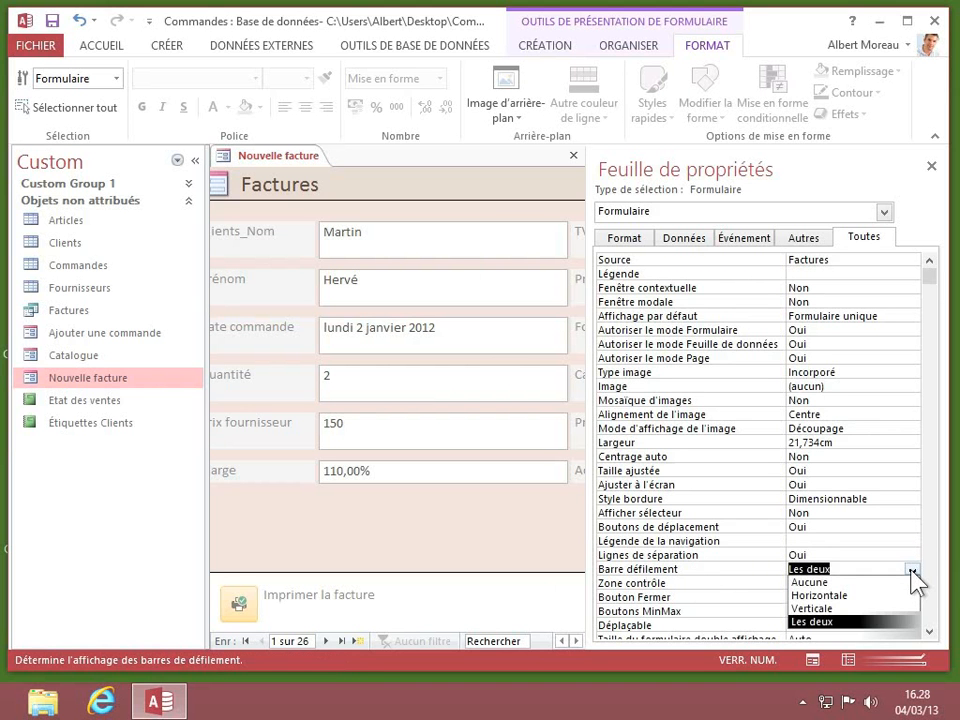
click(846, 582)
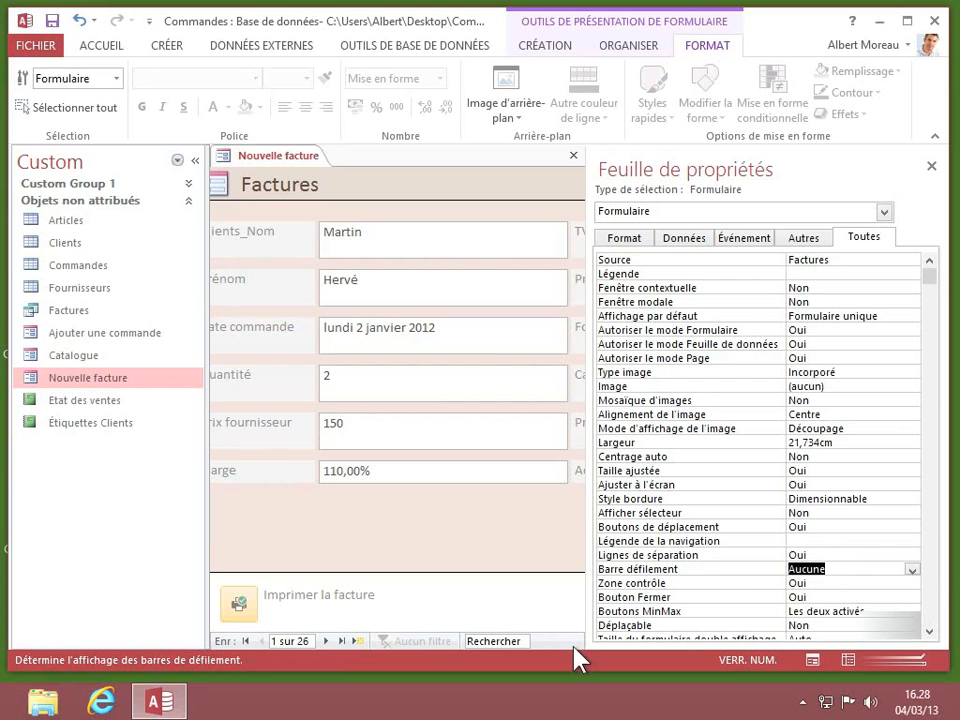
- Examine the form's data properties and the choices available for Suppr autorisée without changing them
click(678, 245)
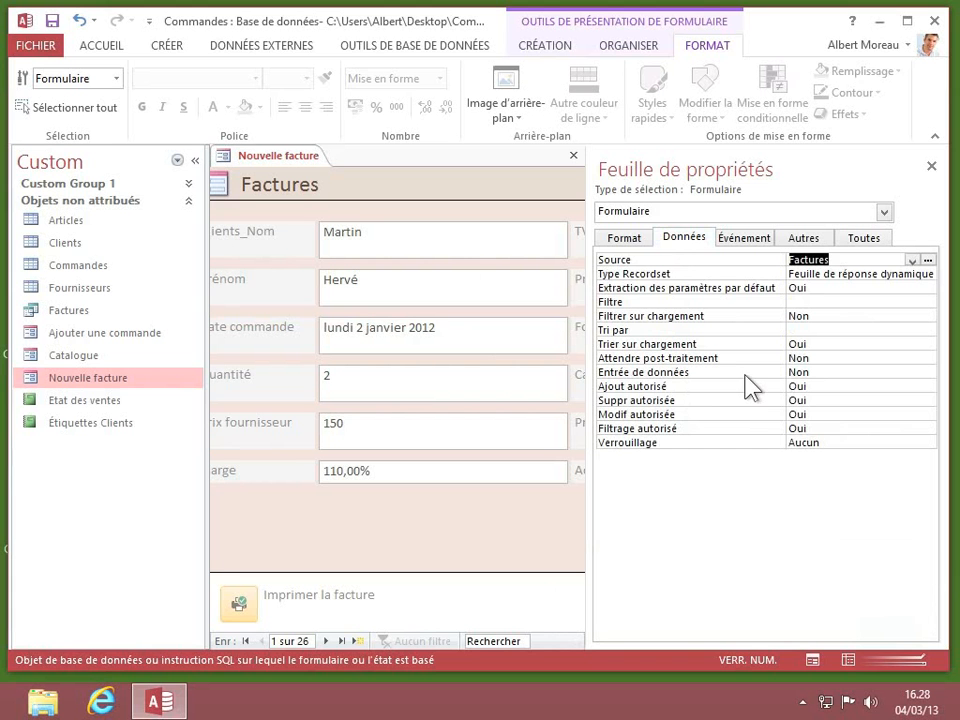
click(835, 401)
click(927, 401)
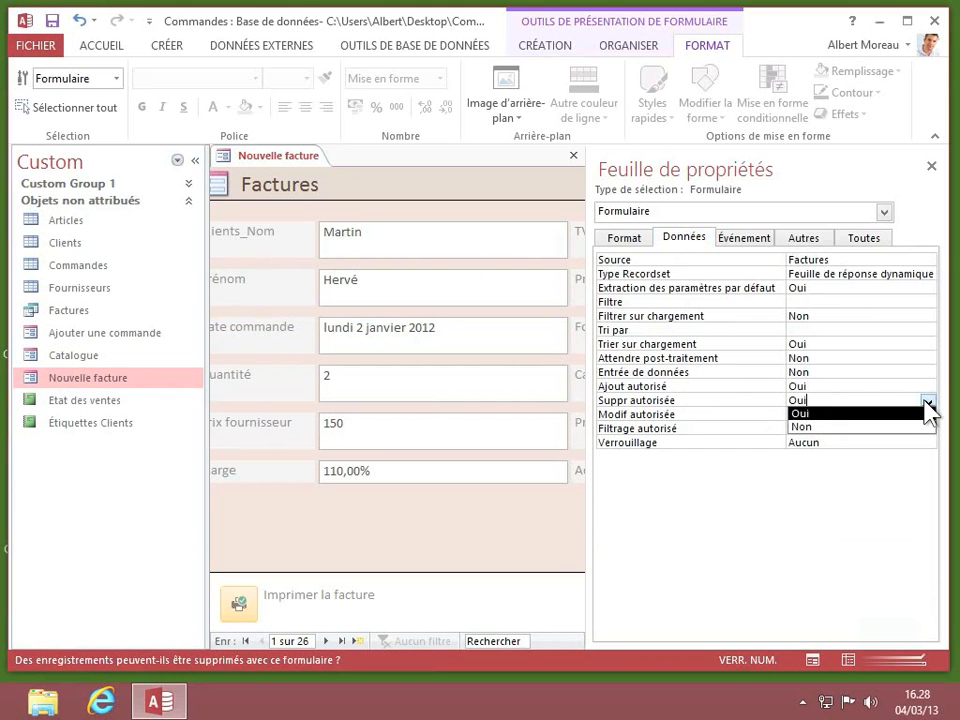
click(927, 402)
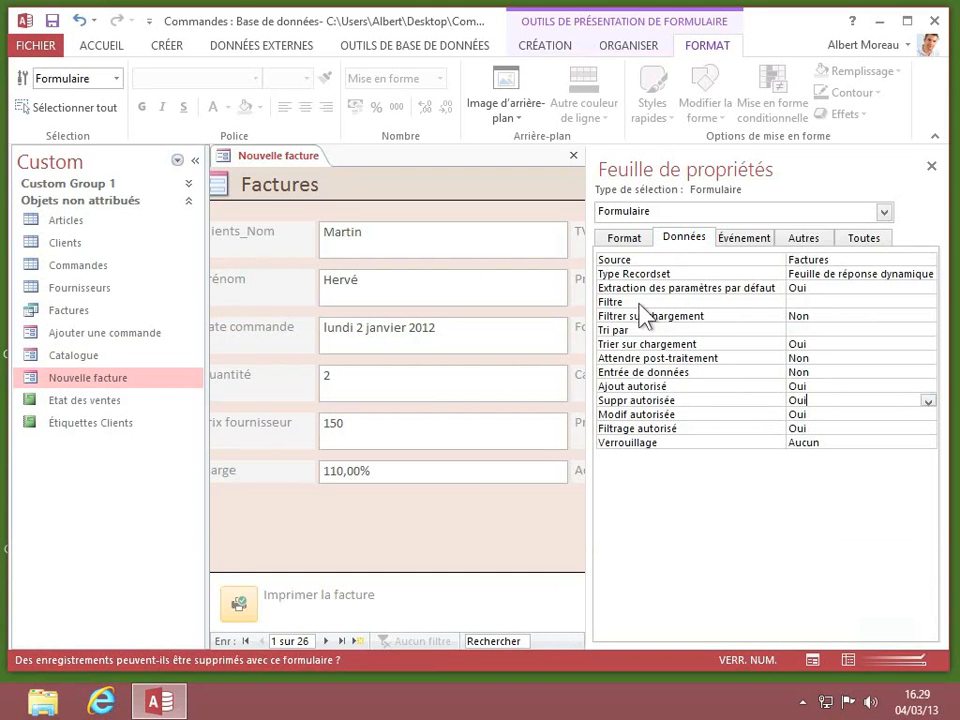
- Set the form's Fenêtre contextuelle property to Oui, then close the form and save its changes
click(802, 240)
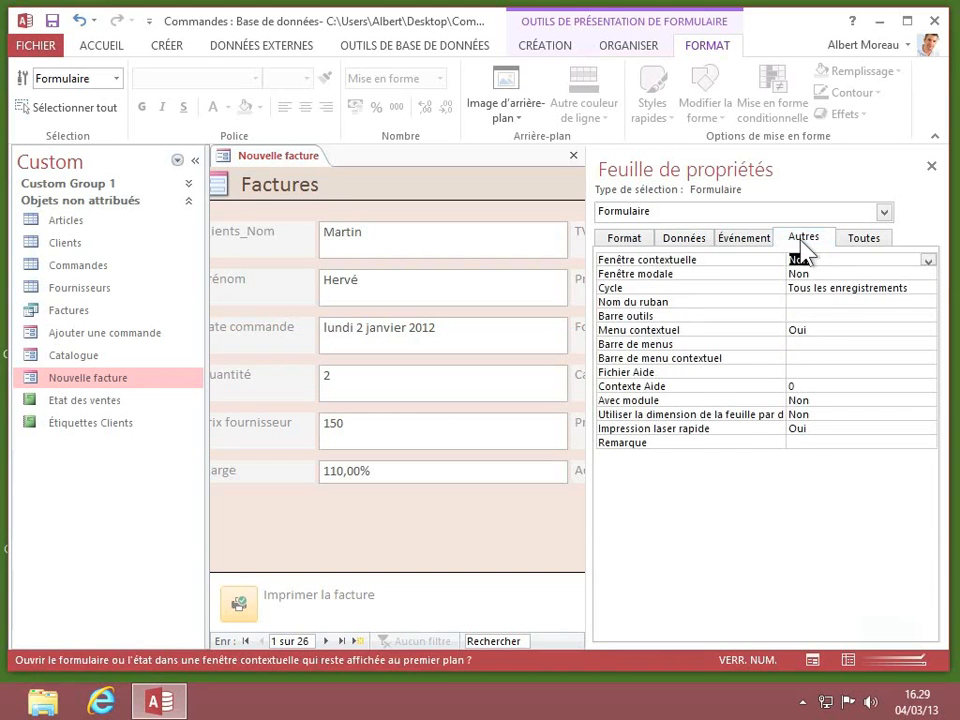
click(928, 261)
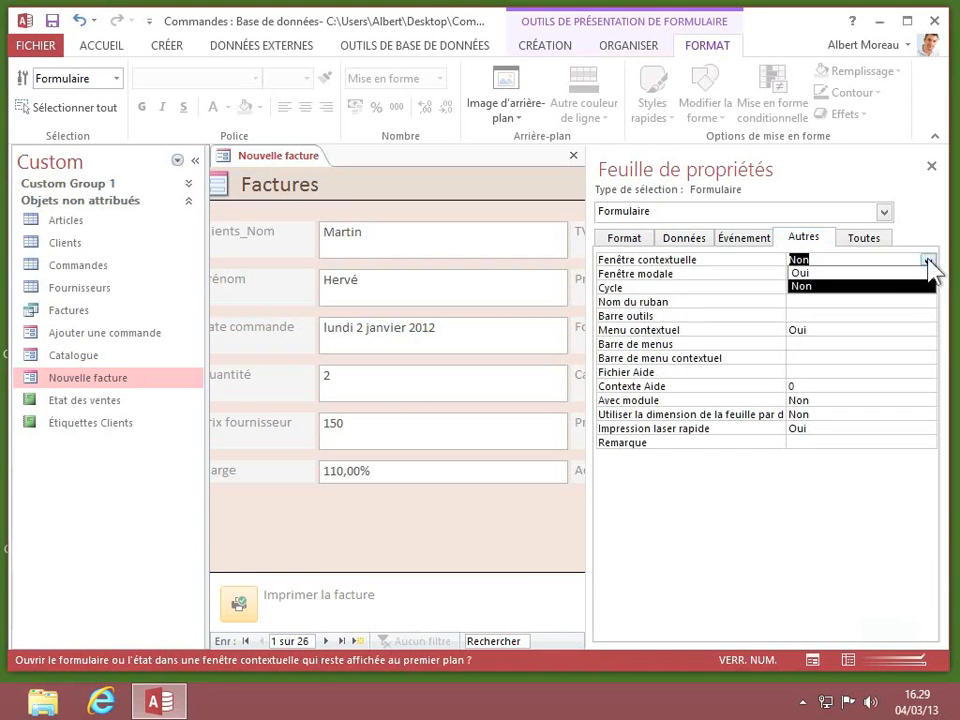
click(898, 272)
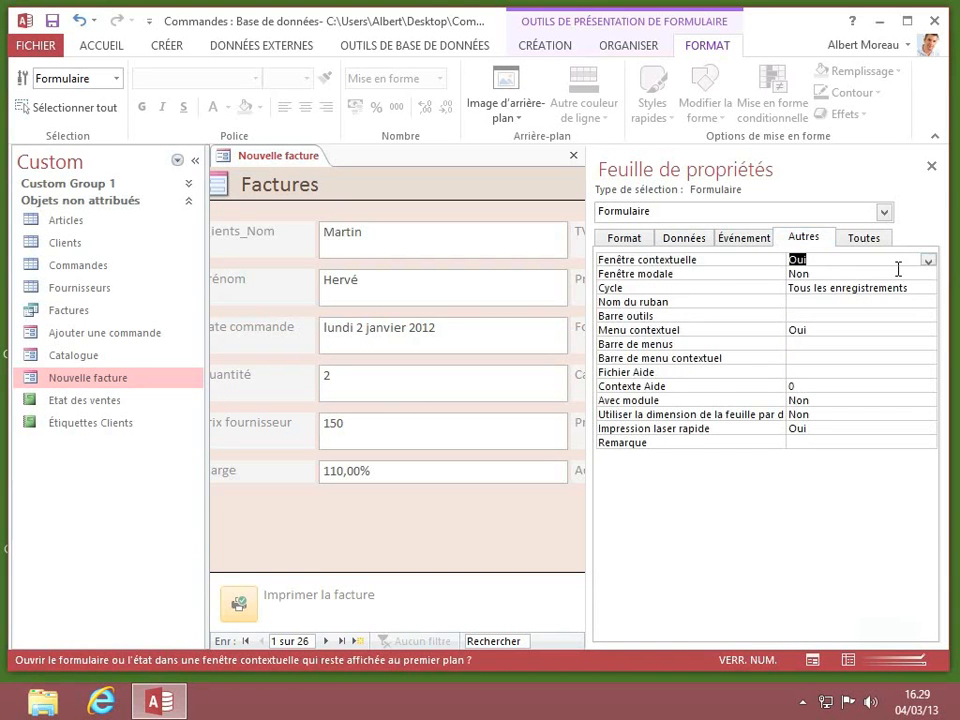
click(931, 167)
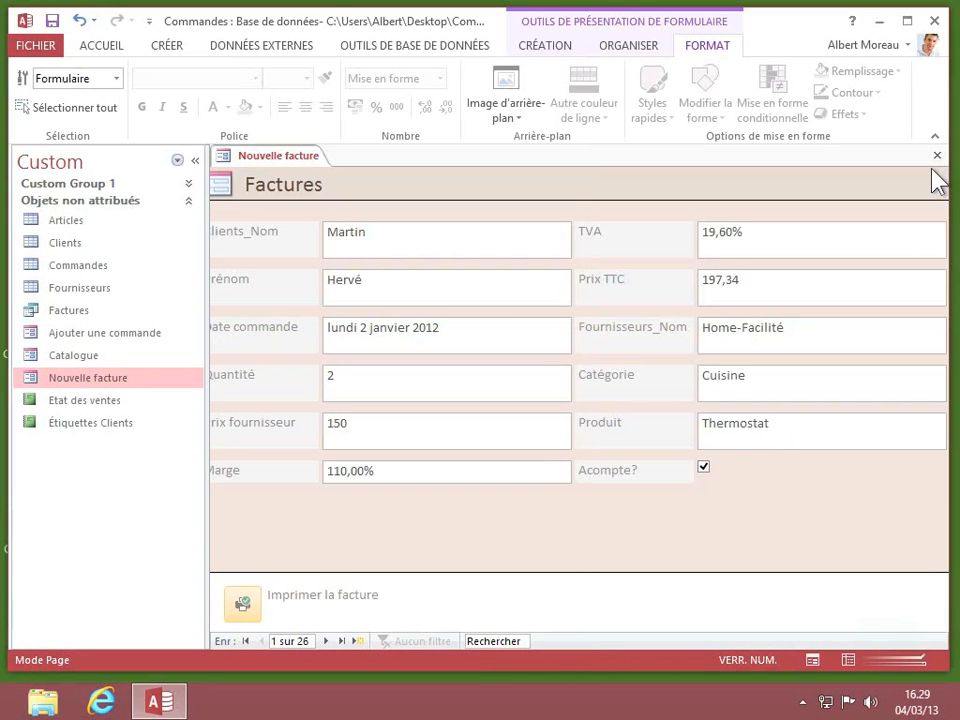
click(937, 156)
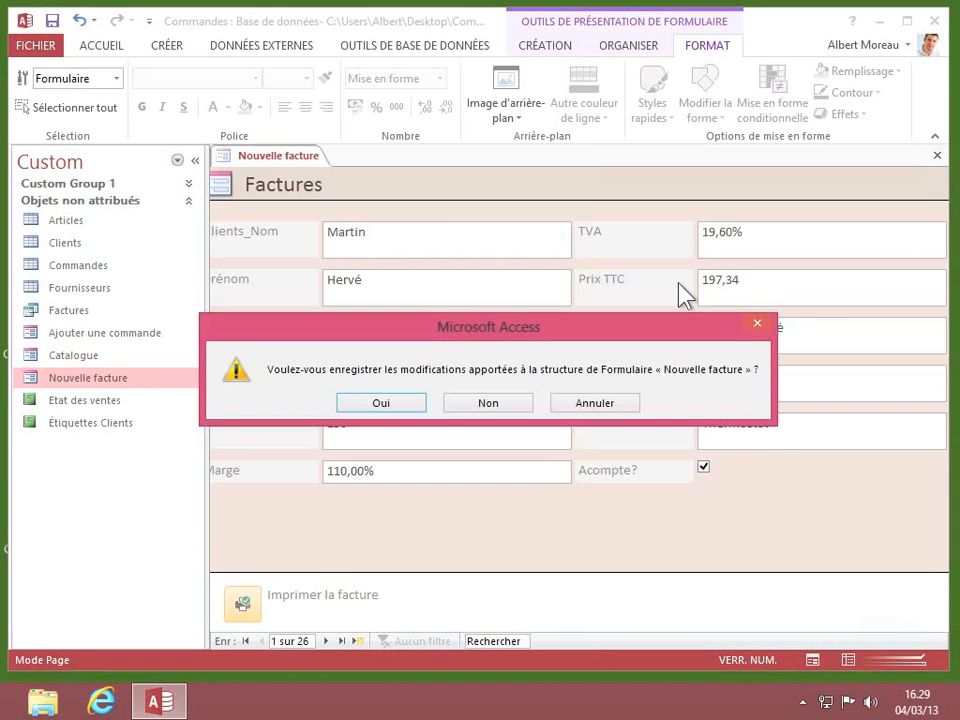
click(383, 403)
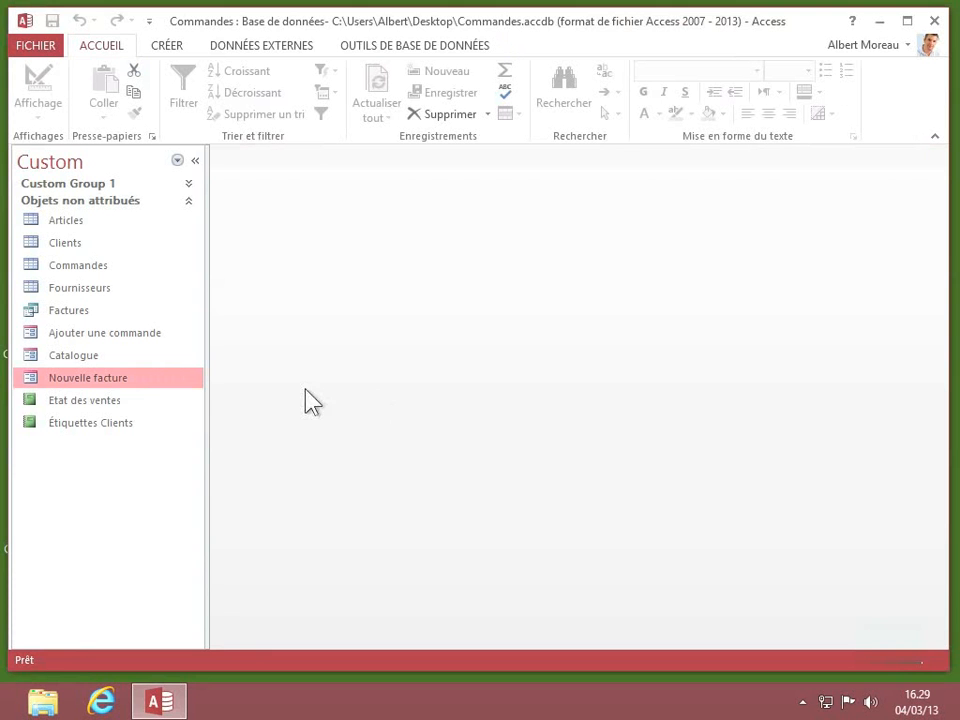
- Reopen the Nouvelle facture form, move its pop-up window up and to the left, and make it narrower and taller
double_click(66, 387)
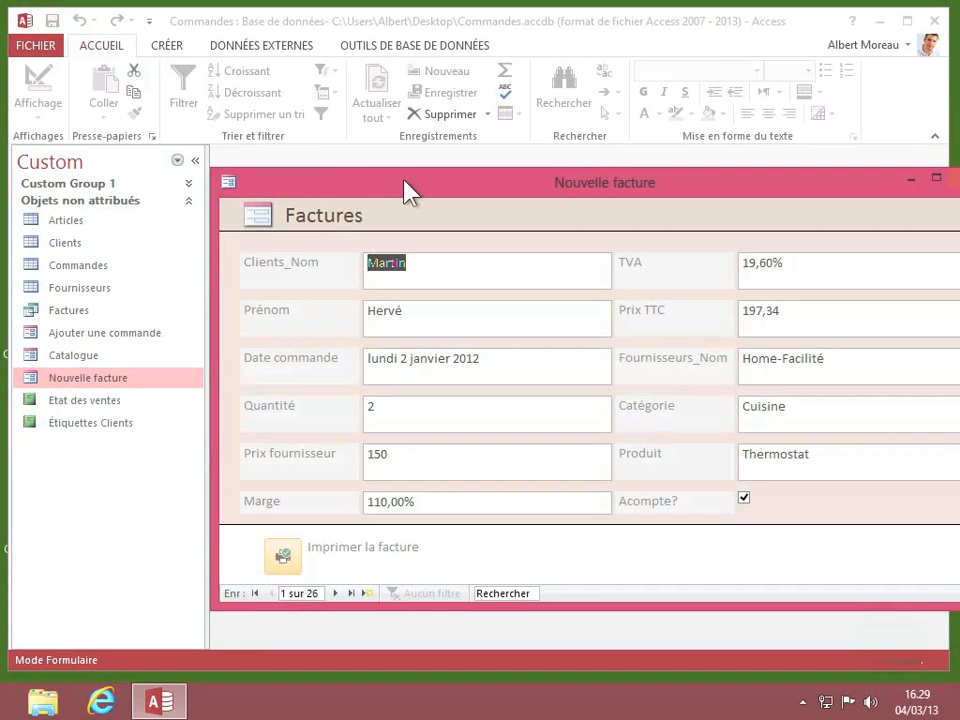
drag(405, 190, 305, 143)
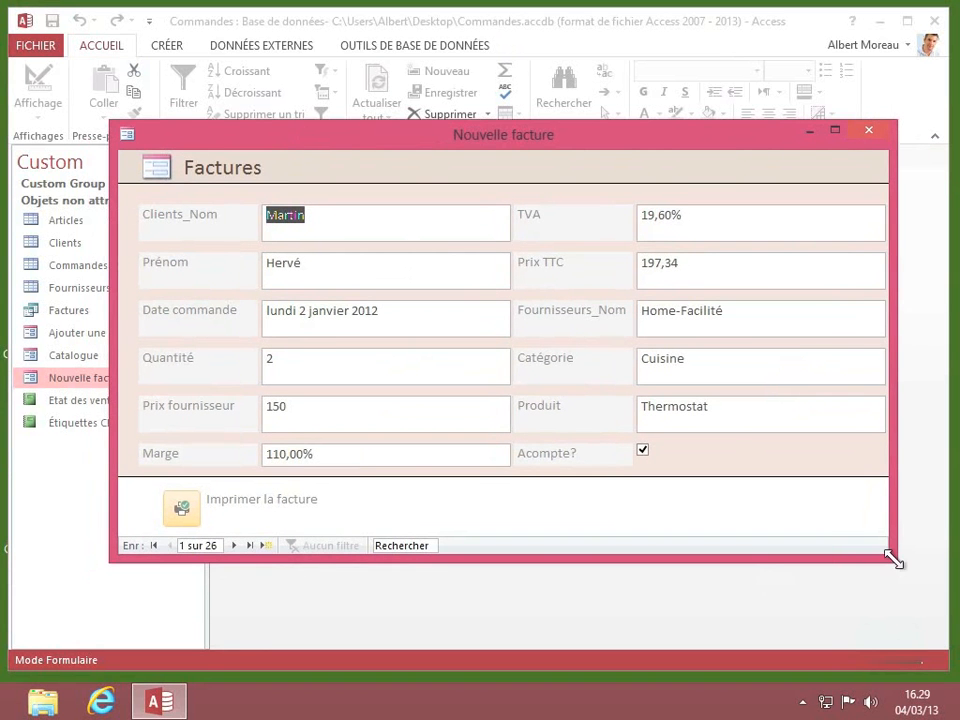
drag(894, 559, 810, 605)
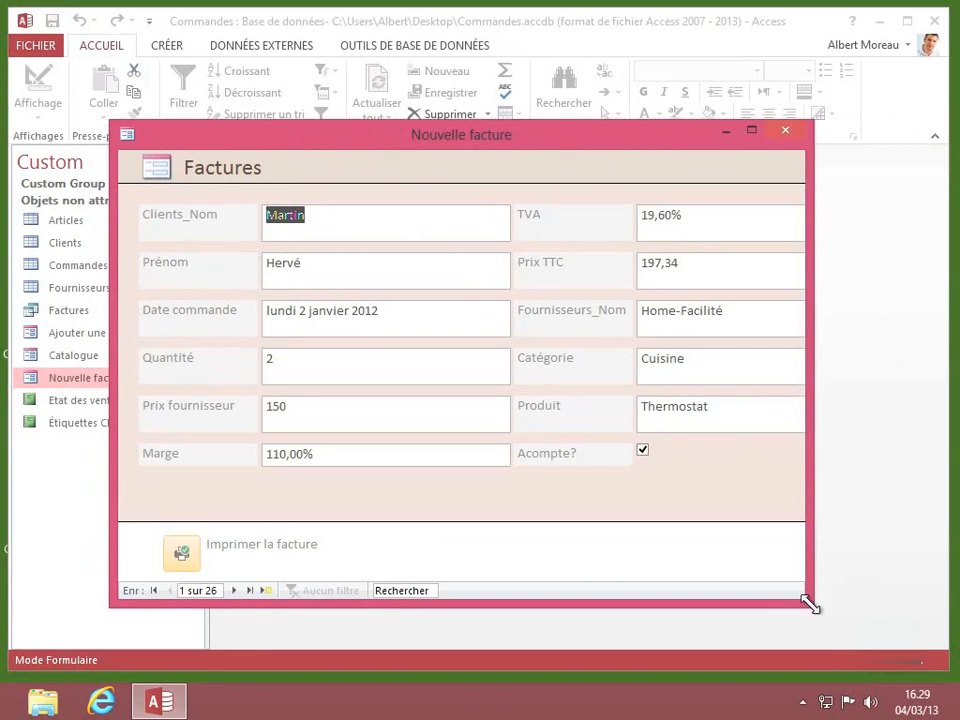